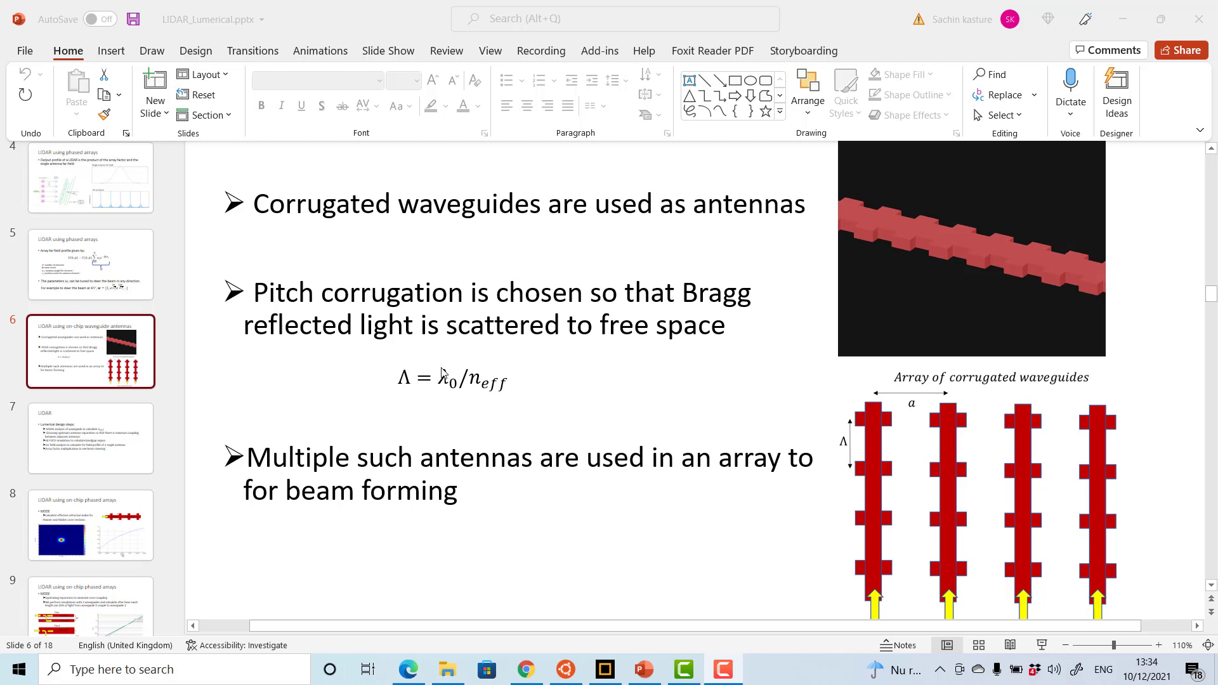
Switch to Ansys Lumerical FDTD and widen the layout views by narrowing the script editor, showing the start of the object list.
click(600, 677)
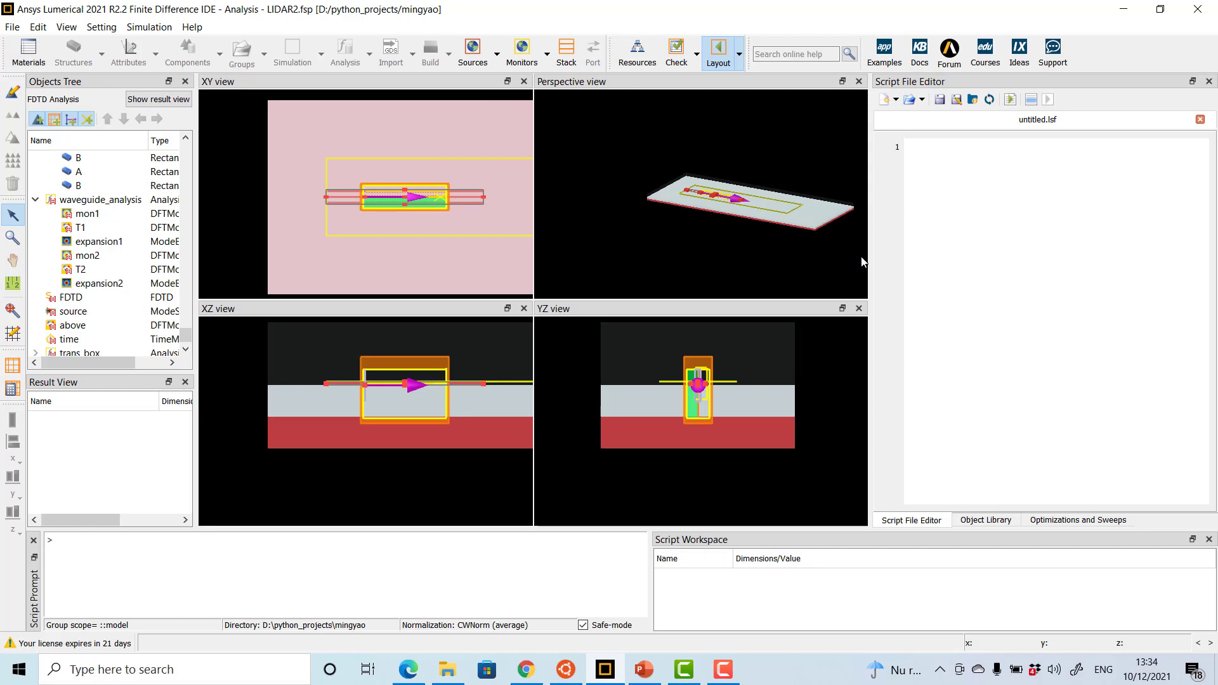
drag(870, 260, 1080, 296)
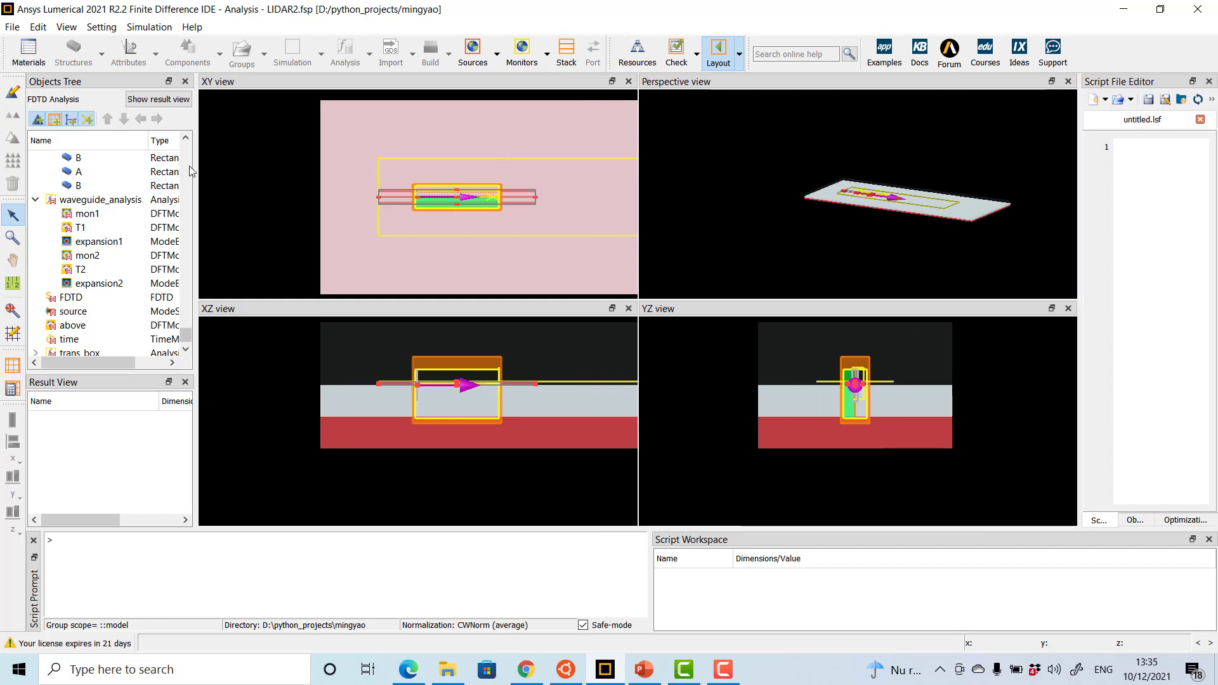
scroll(189, 171, up, 10)
drag(189, 171, 188, 151)
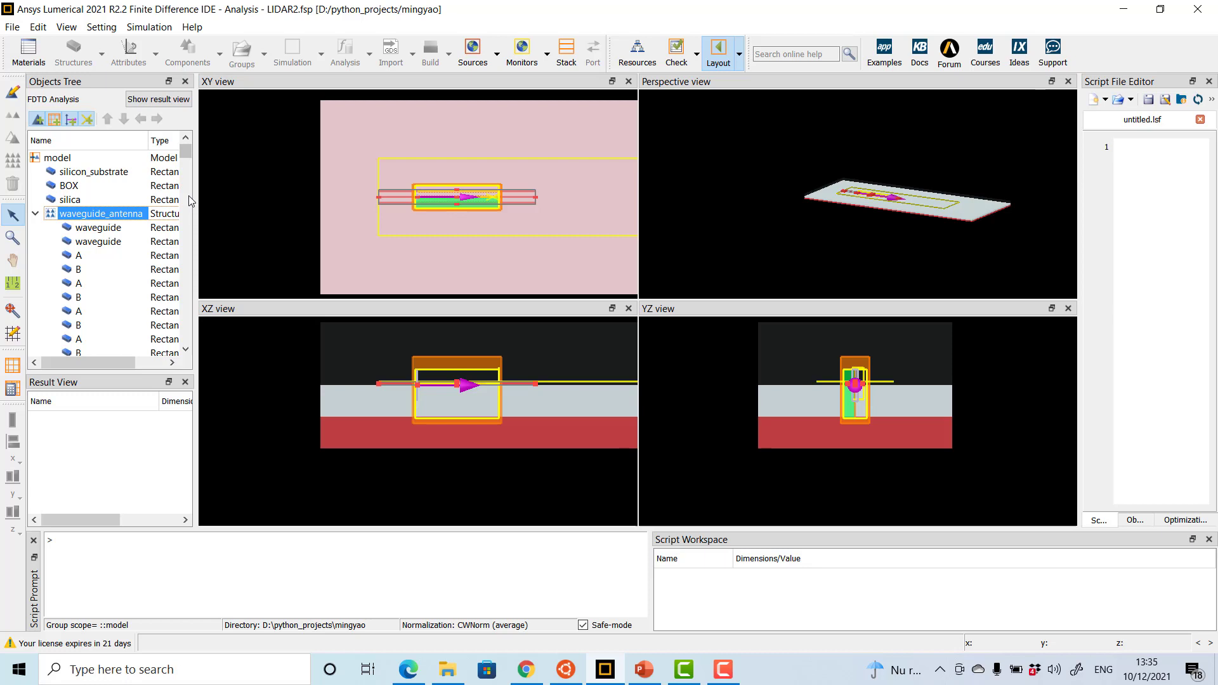
Highlight silicon_substrate, BOX, waveguide_antenna and silica in turn to examine the layer stack of the model.
click(363, 439)
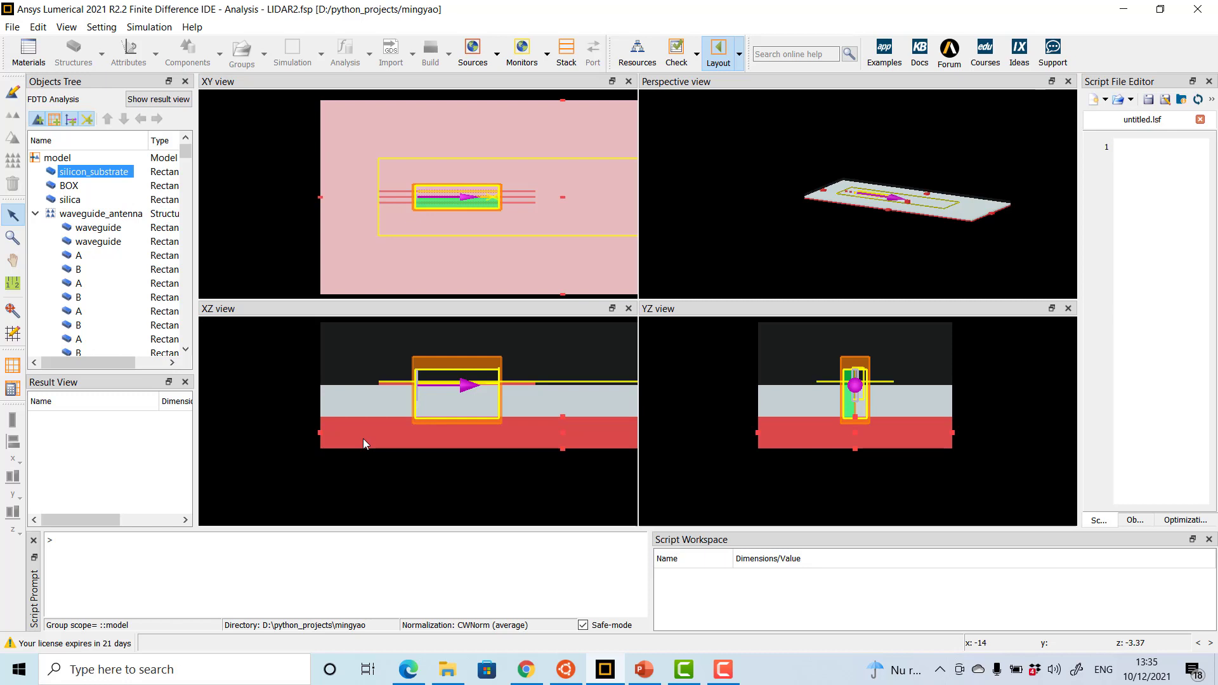
click(358, 404)
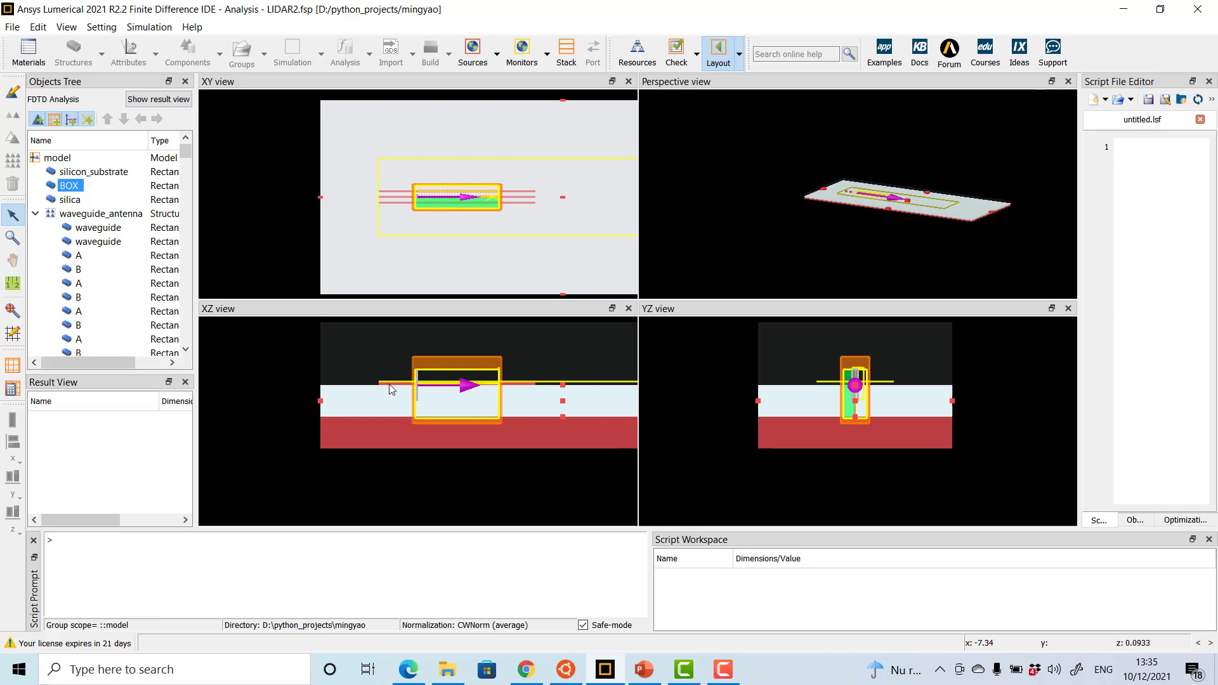
click(114, 215)
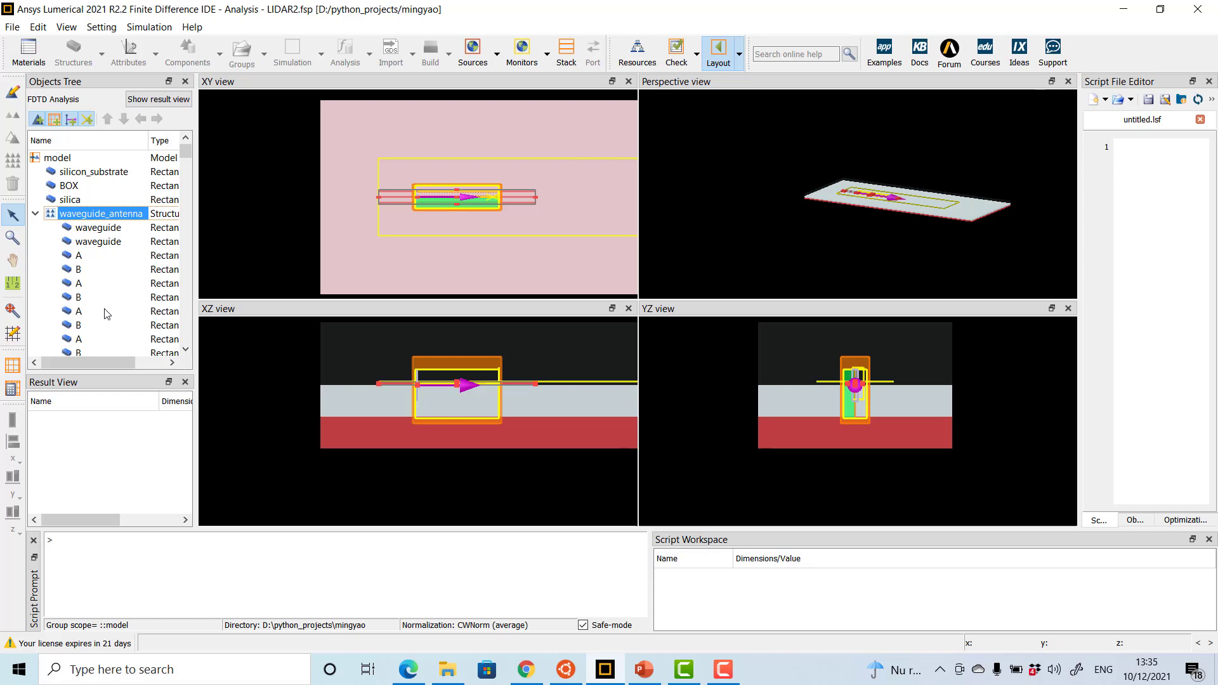
click(350, 359)
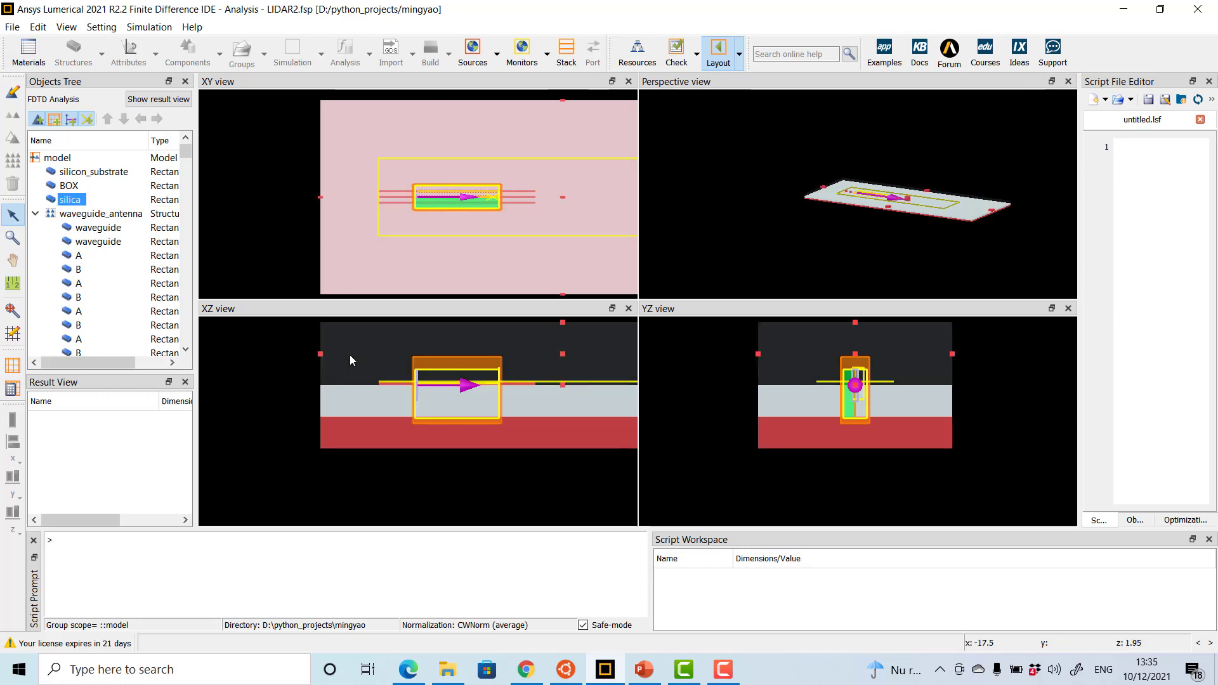
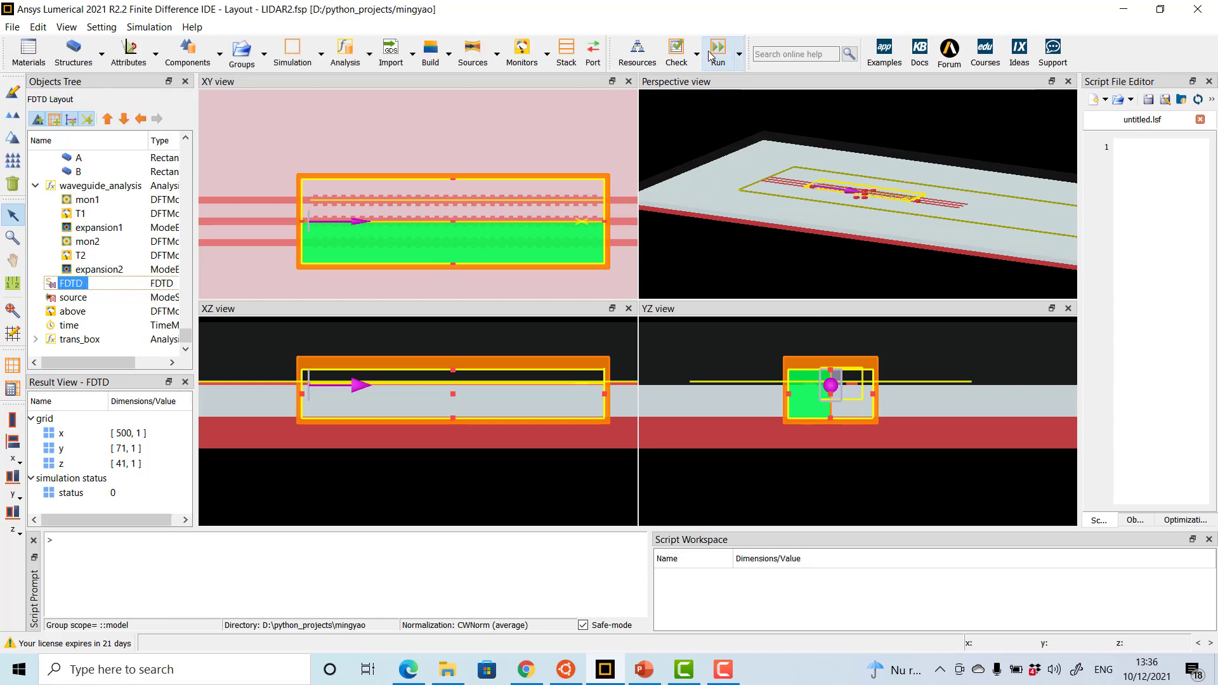
Highlight the source and the above and time monitors in turn to examine their placement around the antenna.
right_click(76, 291)
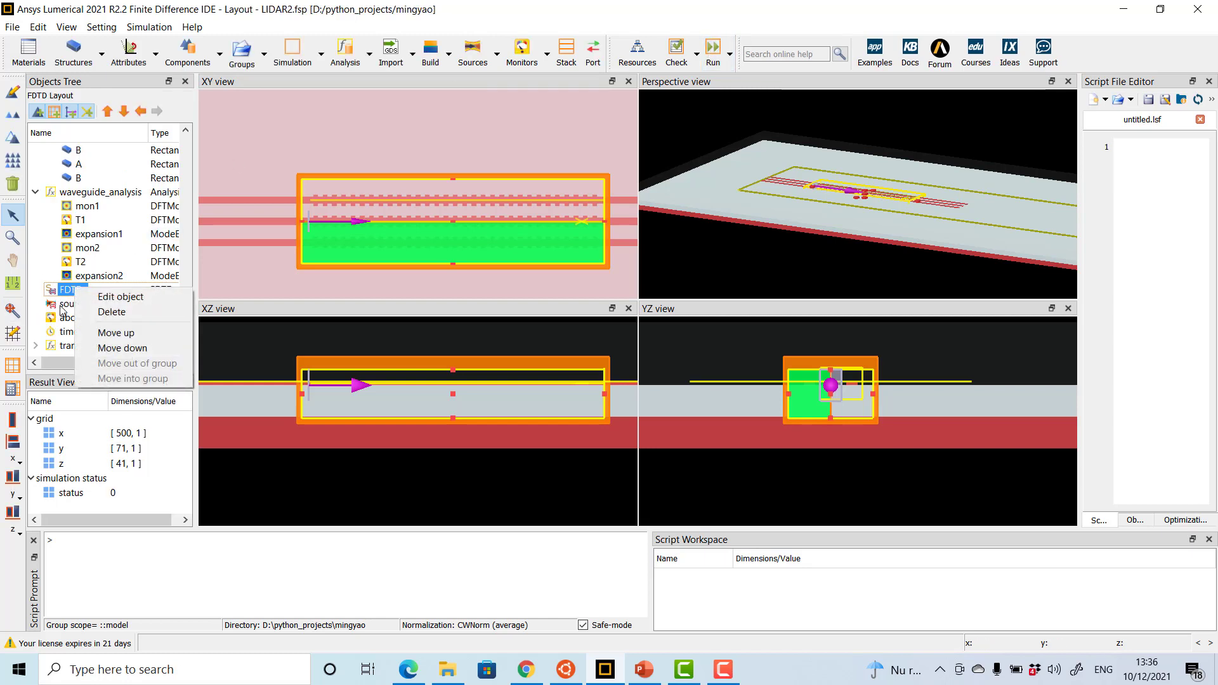
click(62, 305)
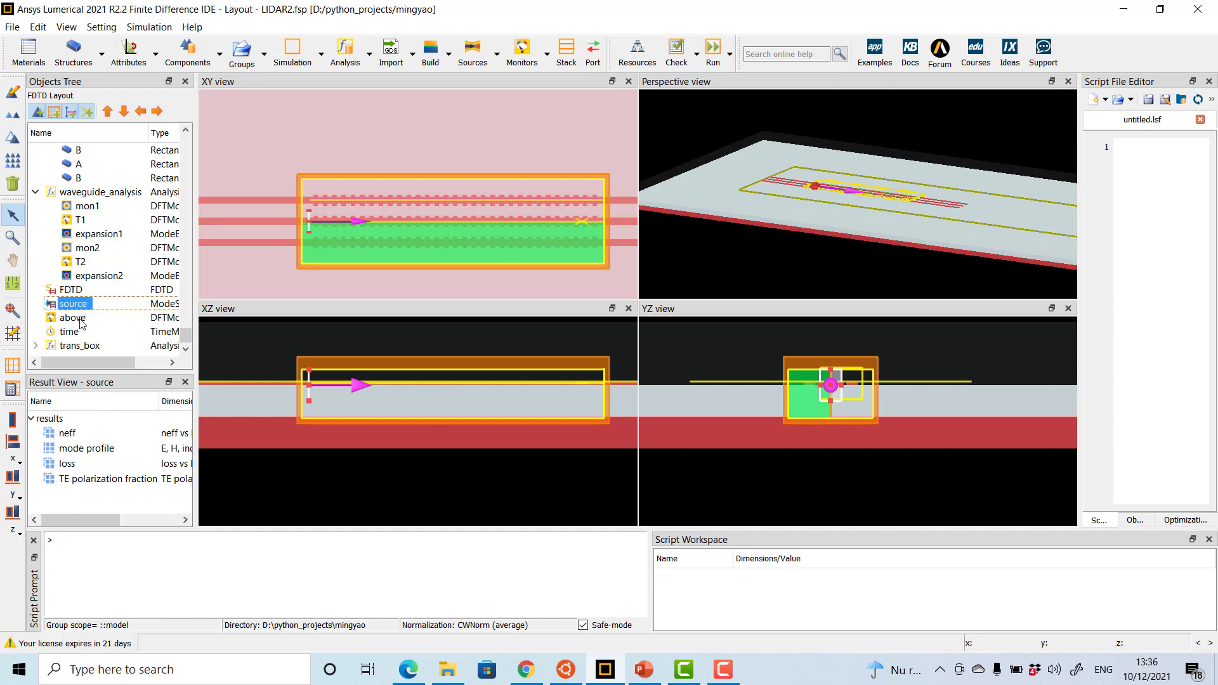
click(82, 320)
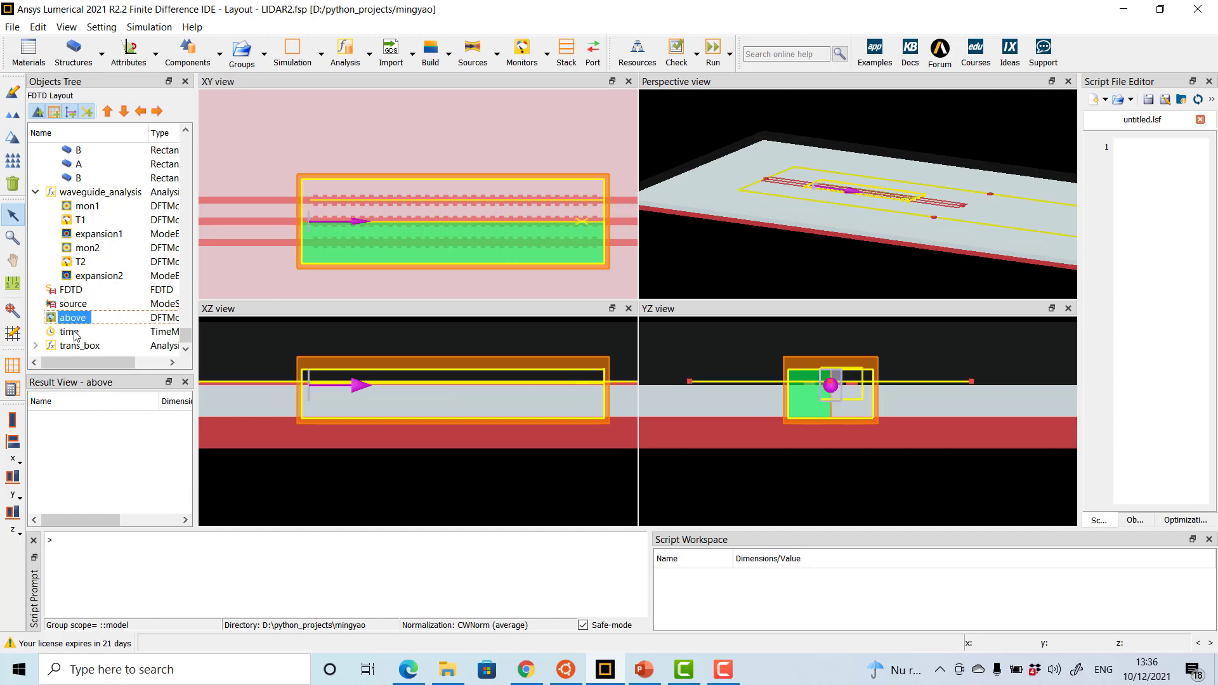
click(75, 332)
Disable the trans_box analysis group.
click(71, 348)
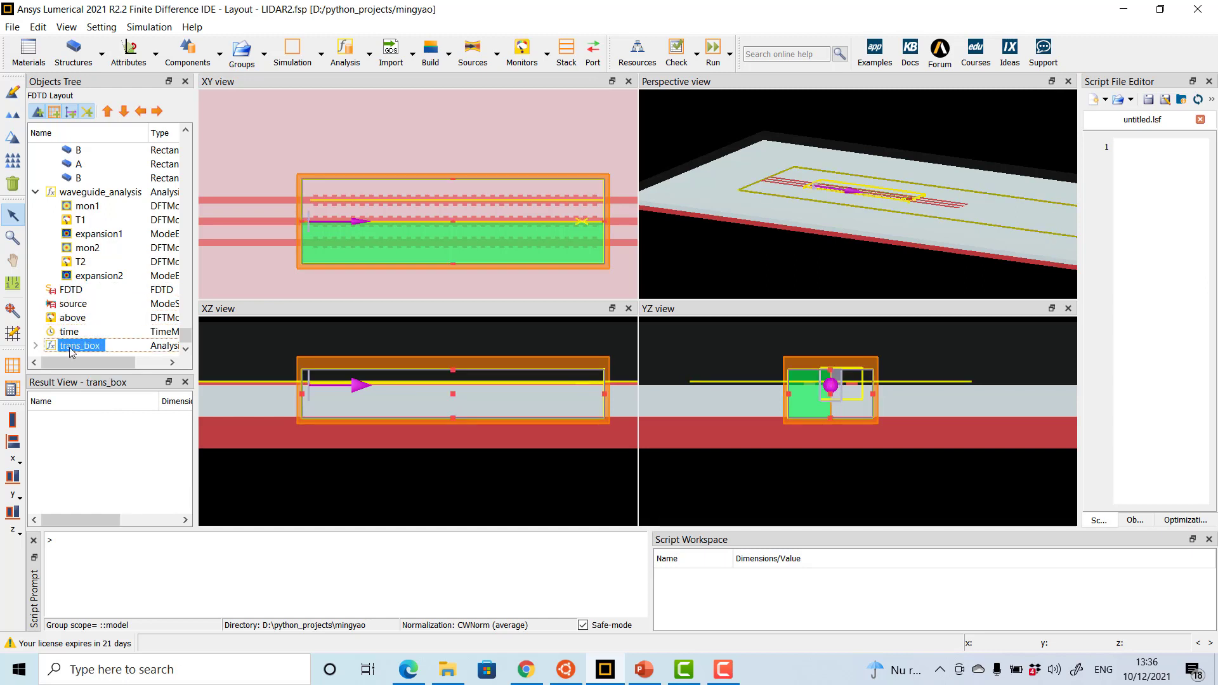
right_click(71, 351)
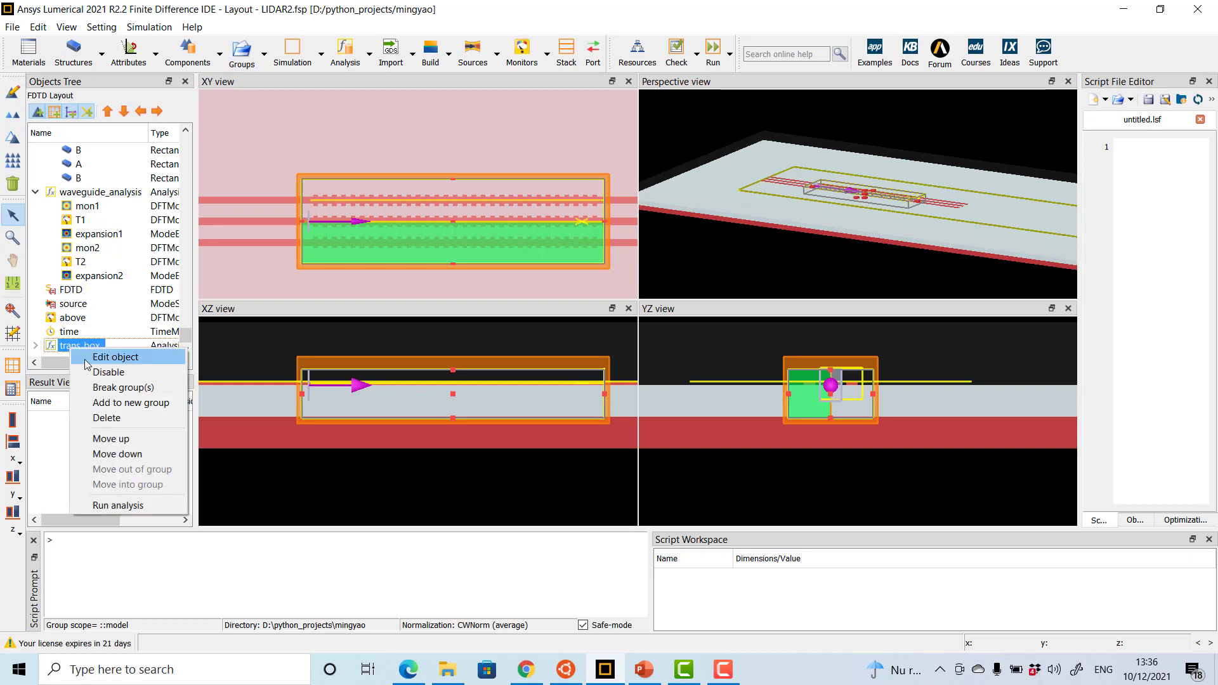
click(90, 379)
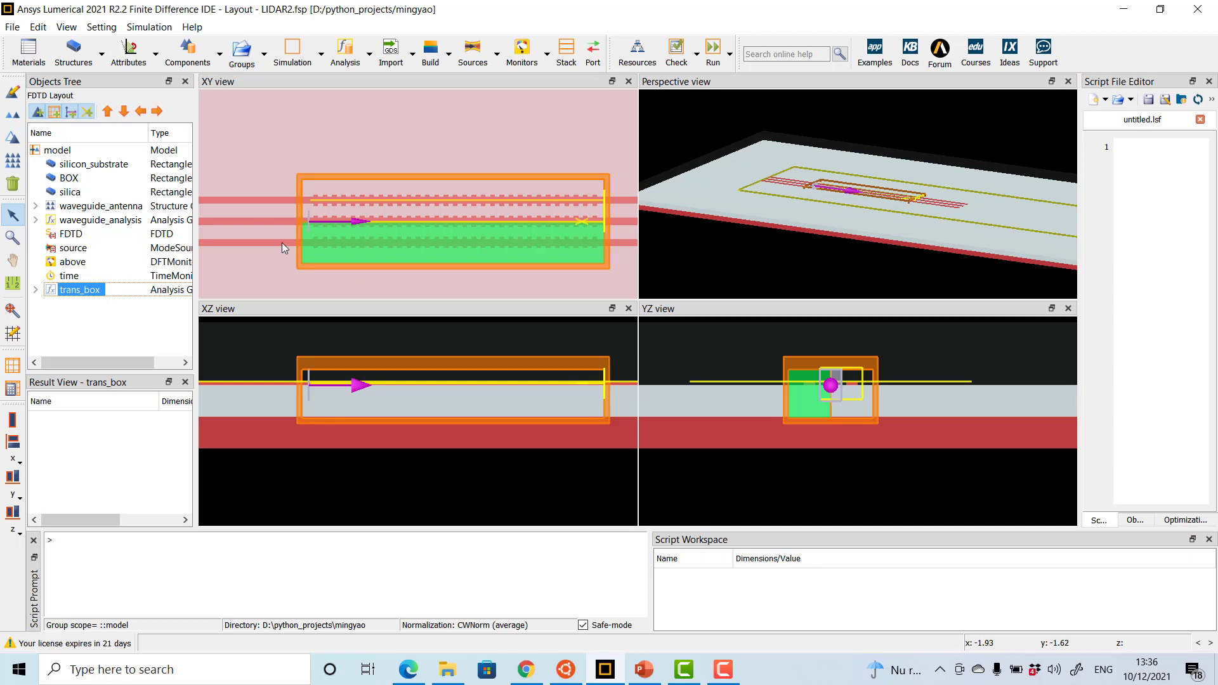
Examine the corrugated waveguides up close in the XY view and highlight the source at the middle waveguide.
scroll(282, 243, up, 3)
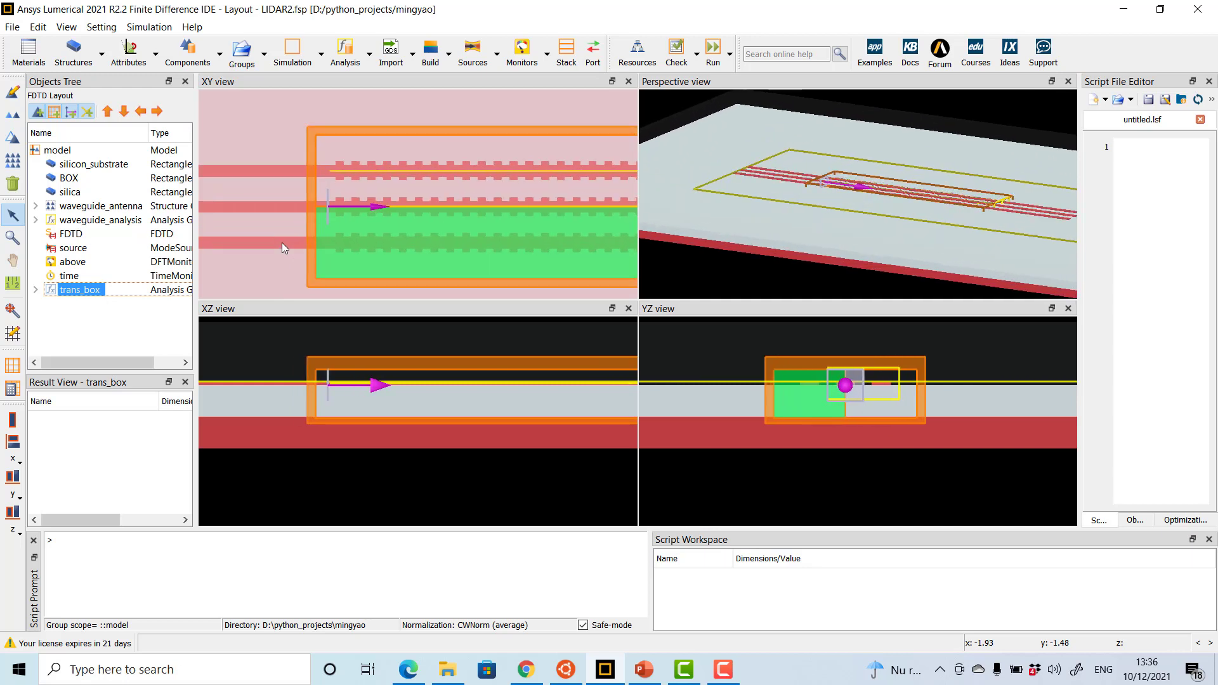
scroll(282, 243, down, 2)
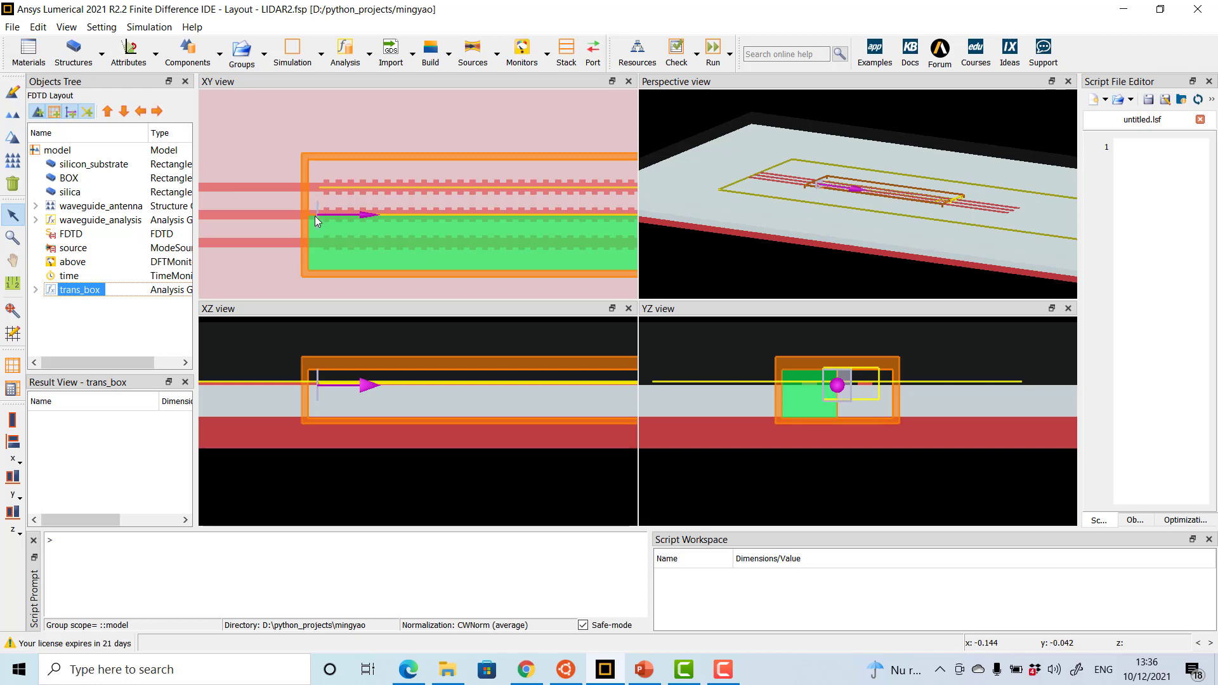
click(81, 248)
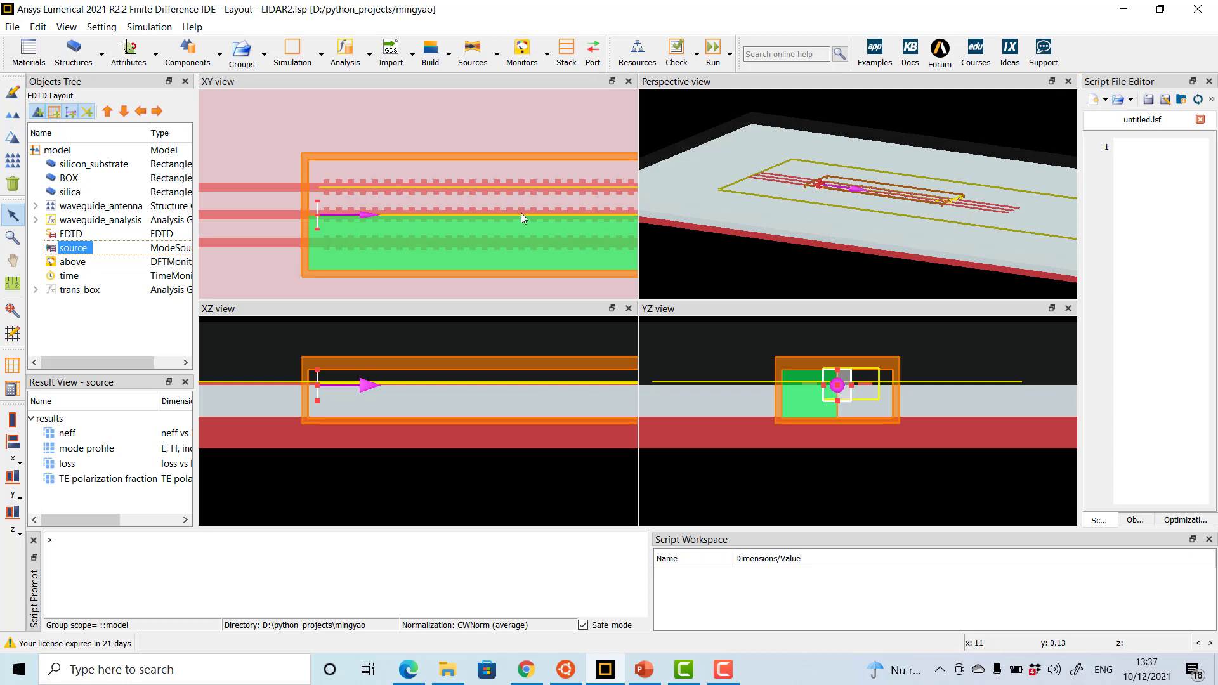
Expand the waveguide_antenna group and highlight its waveguide, A and B rectangles to examine how the corrugation is built.
click(74, 207)
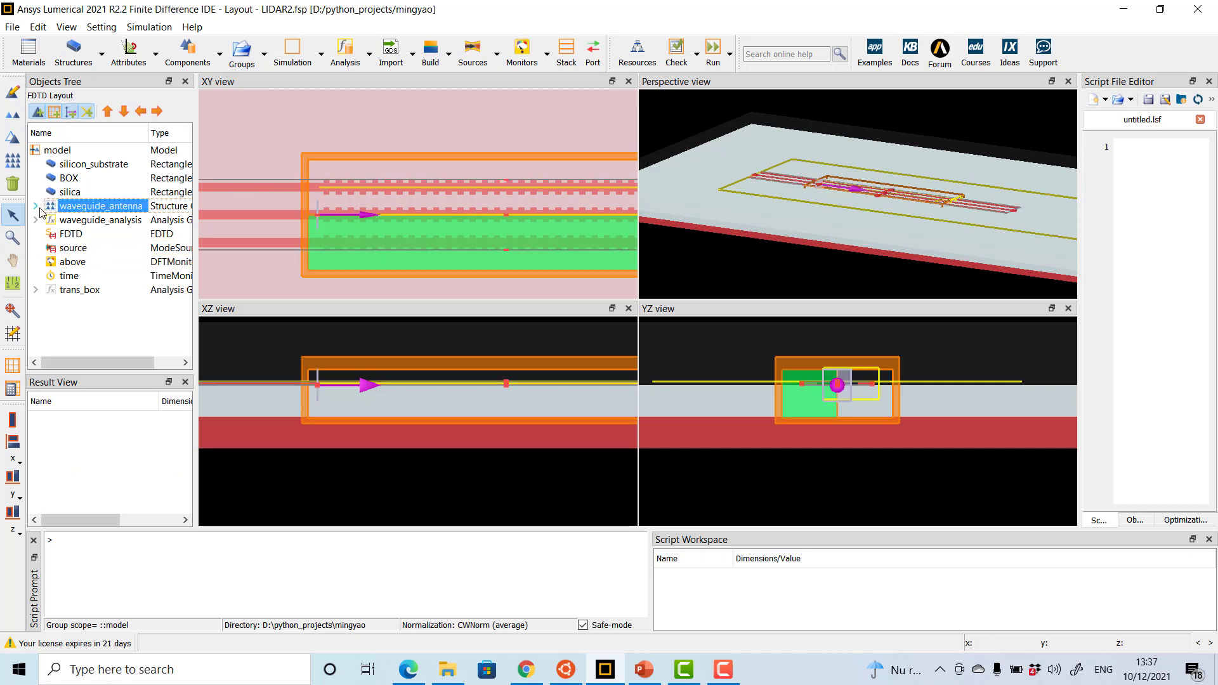
click(35, 207)
click(94, 232)
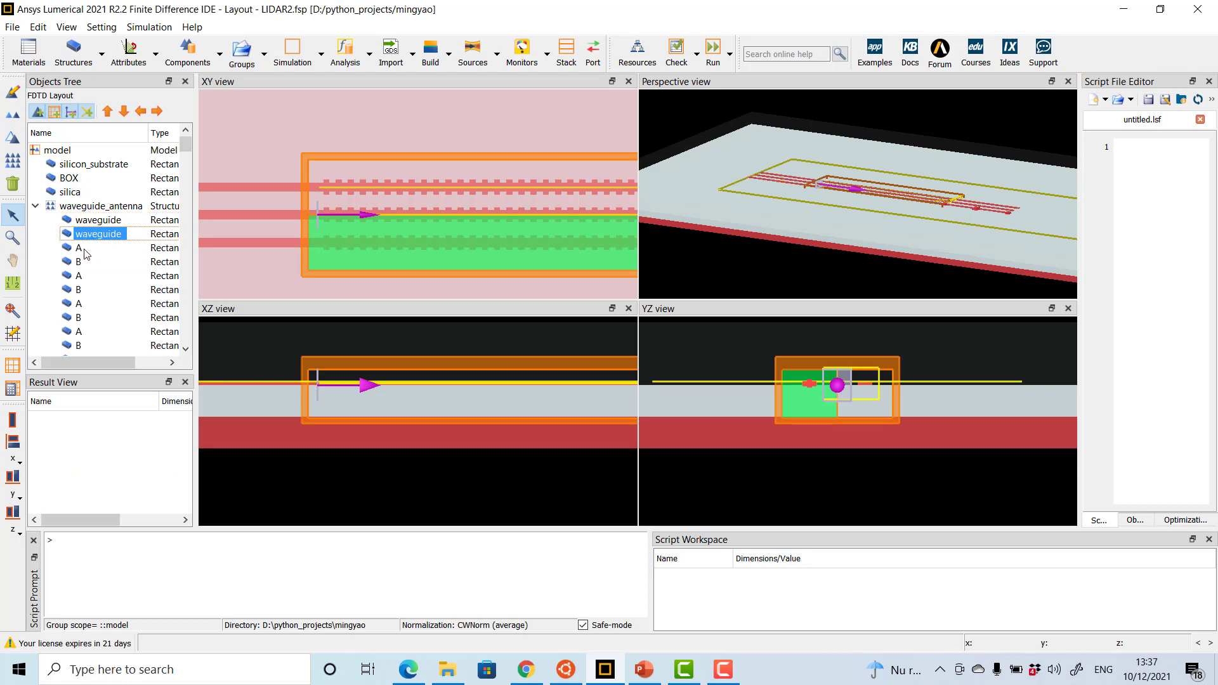
click(79, 251)
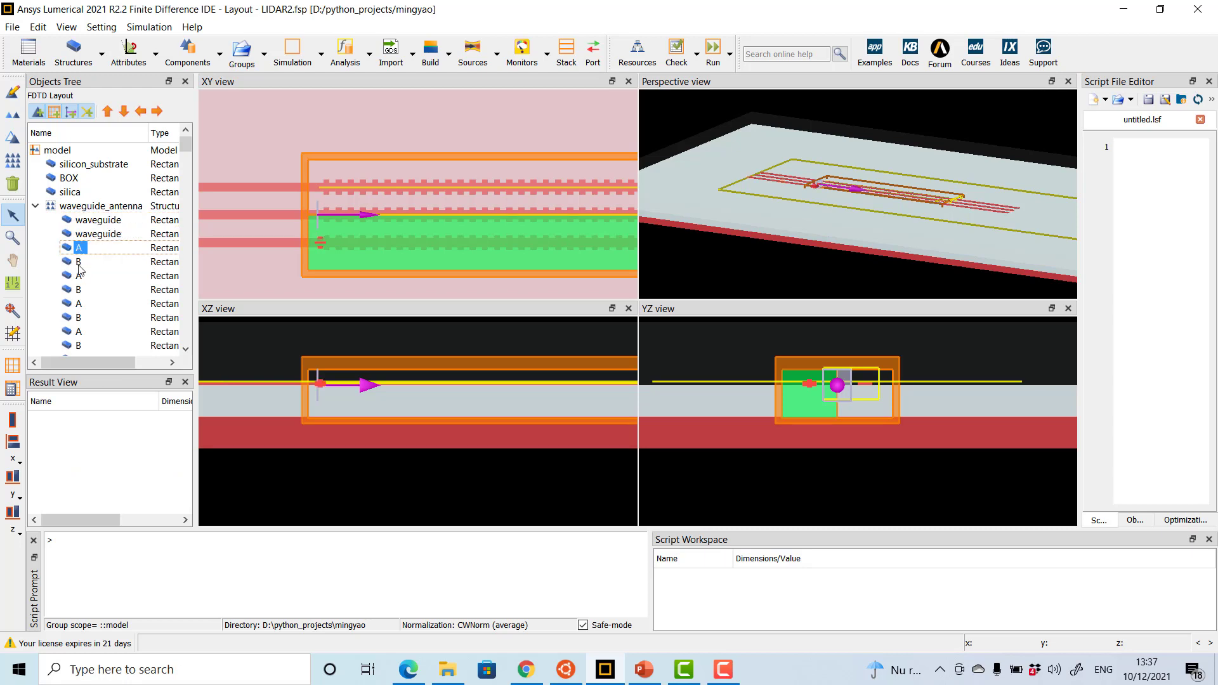
click(80, 278)
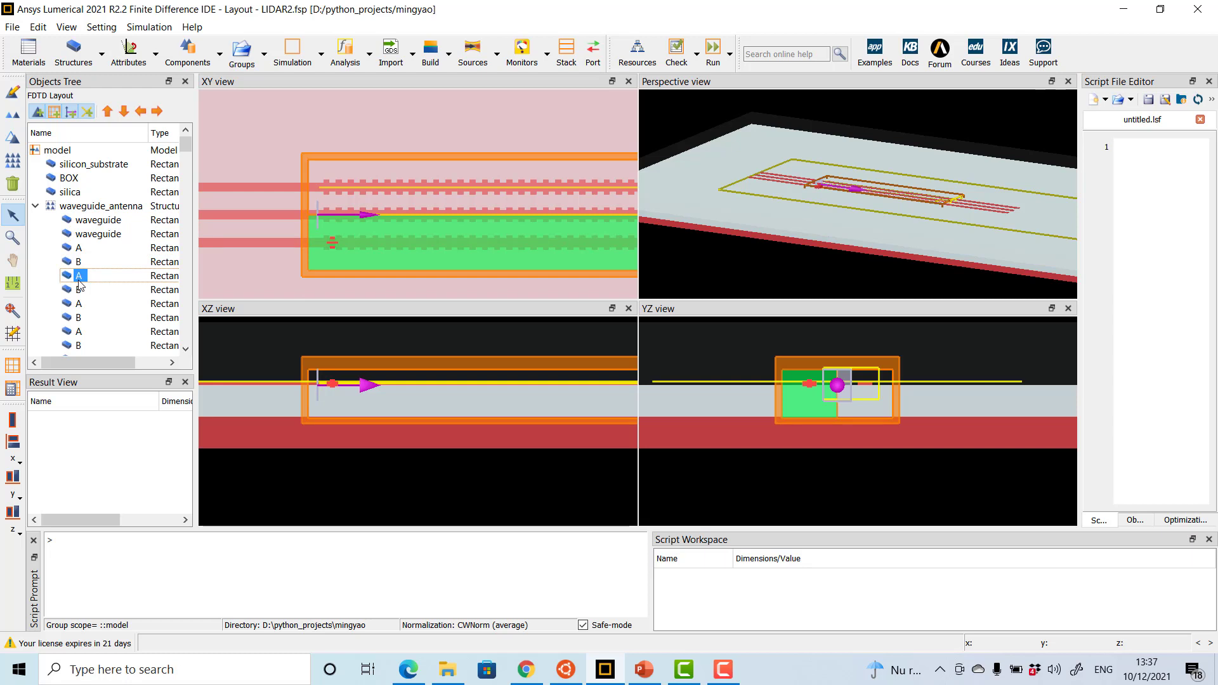
click(79, 291)
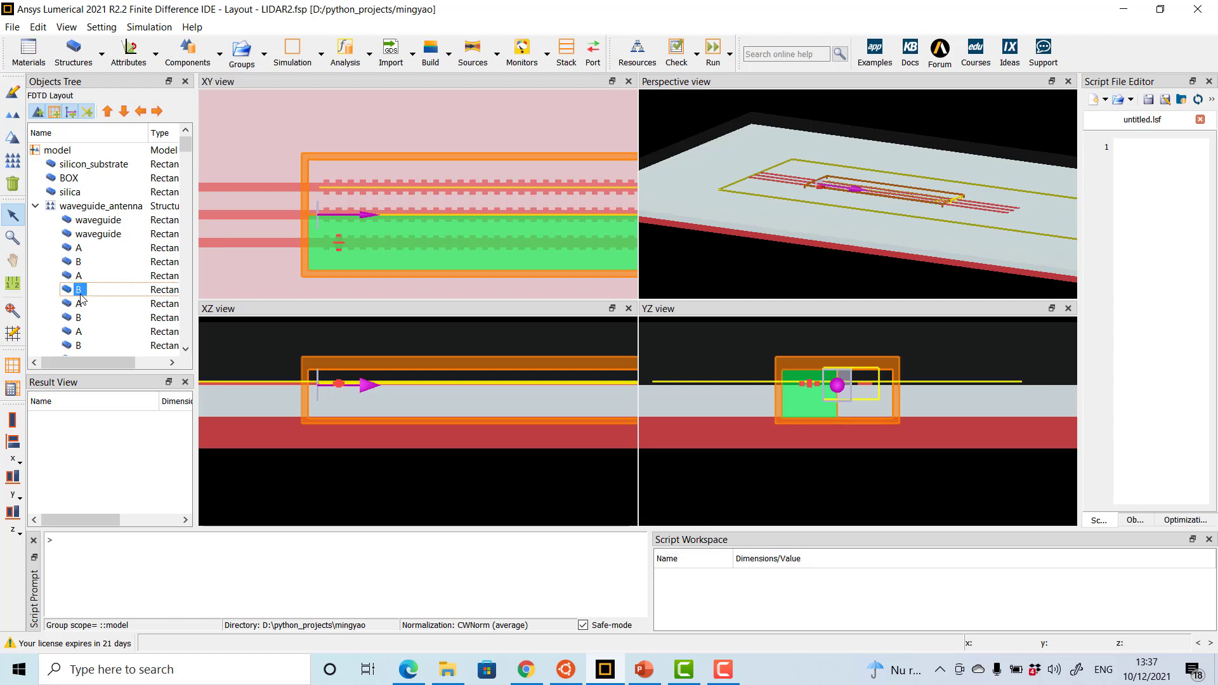
click(109, 208)
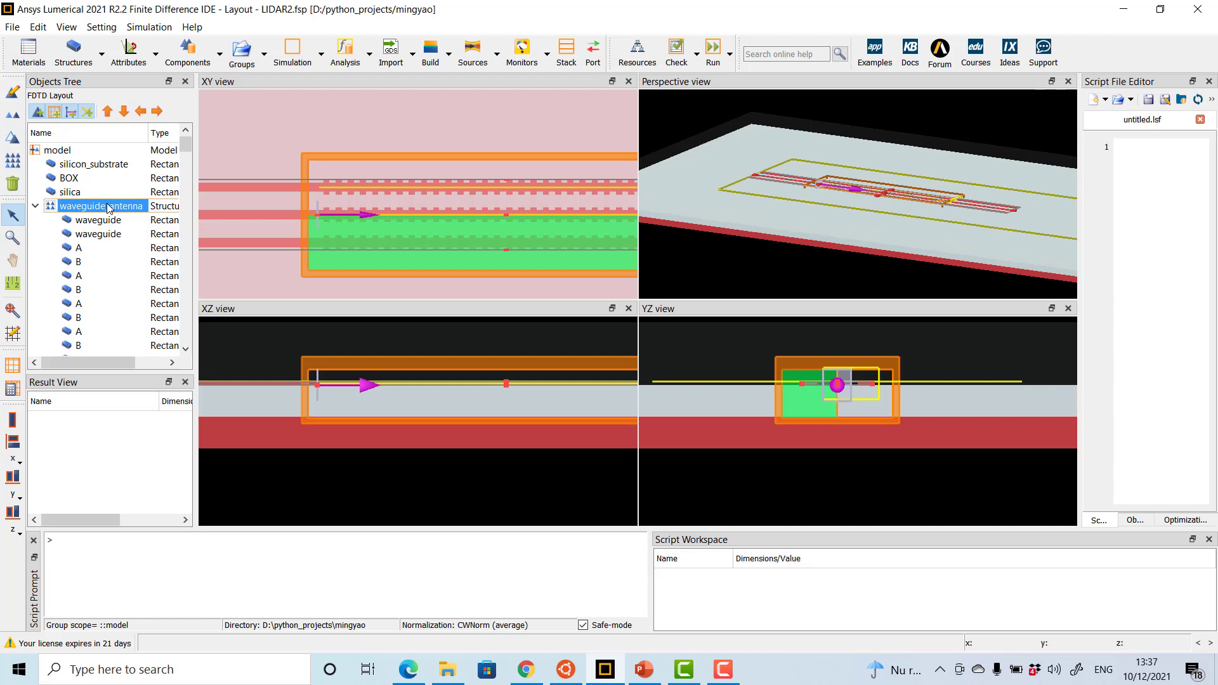
Highlight the above monitor and examine its position over the waveguides in the layout views.
click(187, 350)
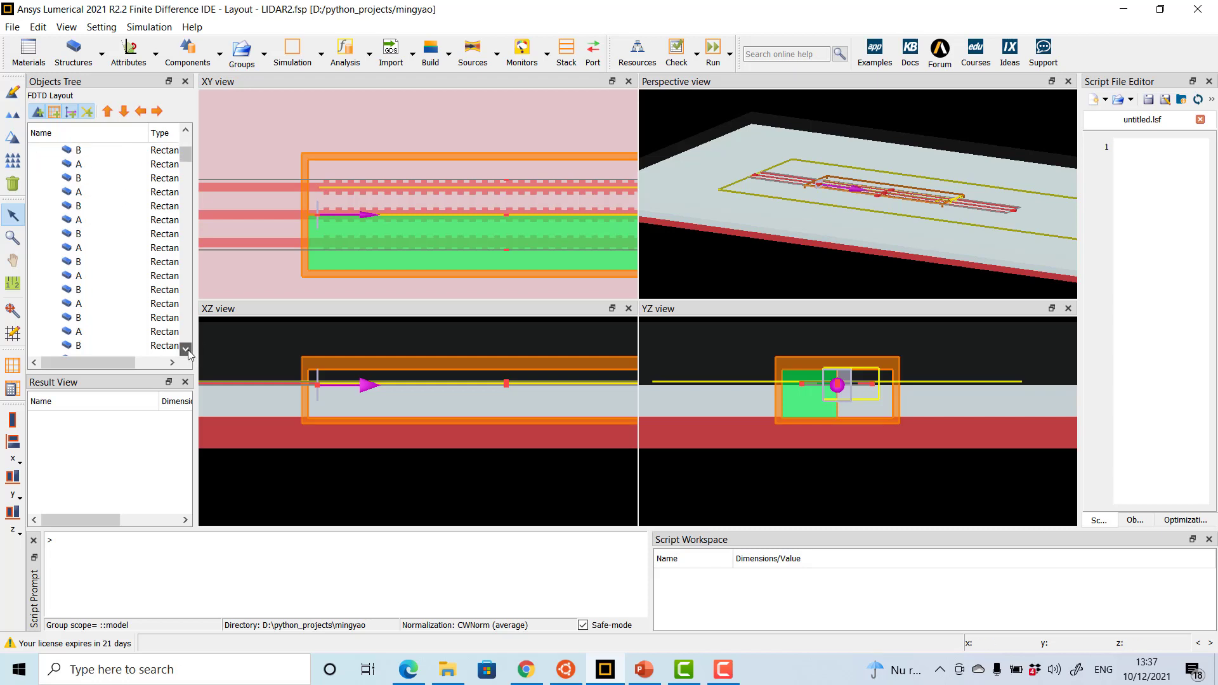
drag(188, 352, 187, 353)
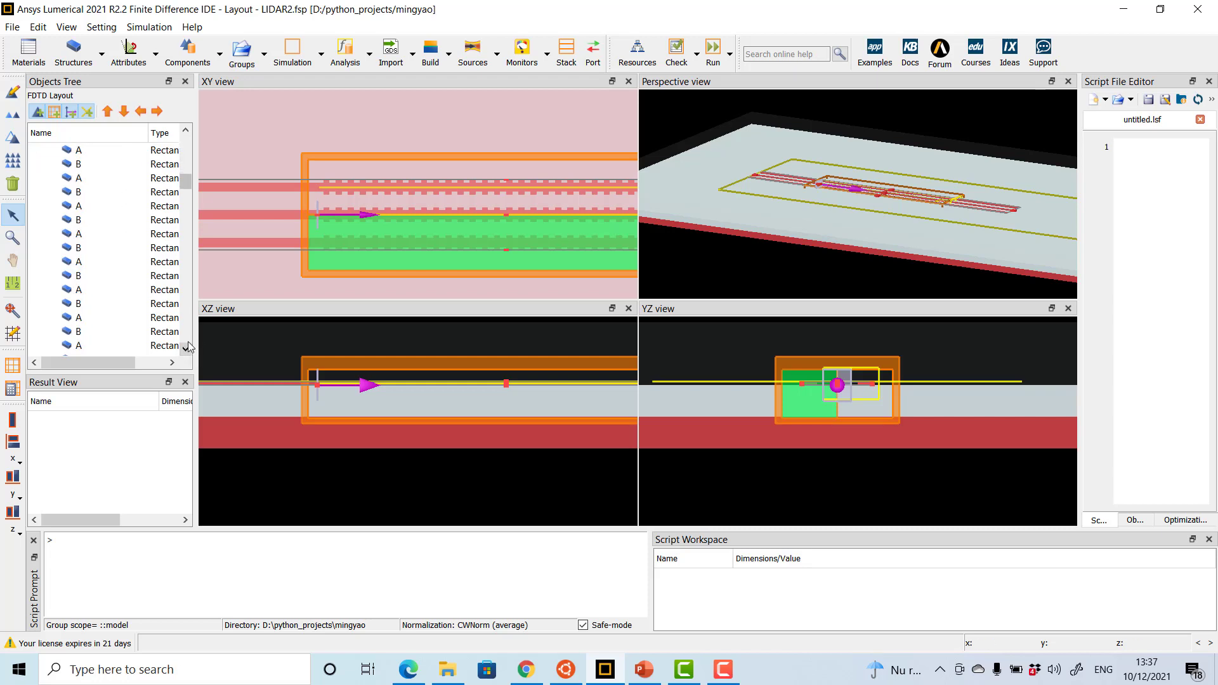
drag(186, 184, 184, 343)
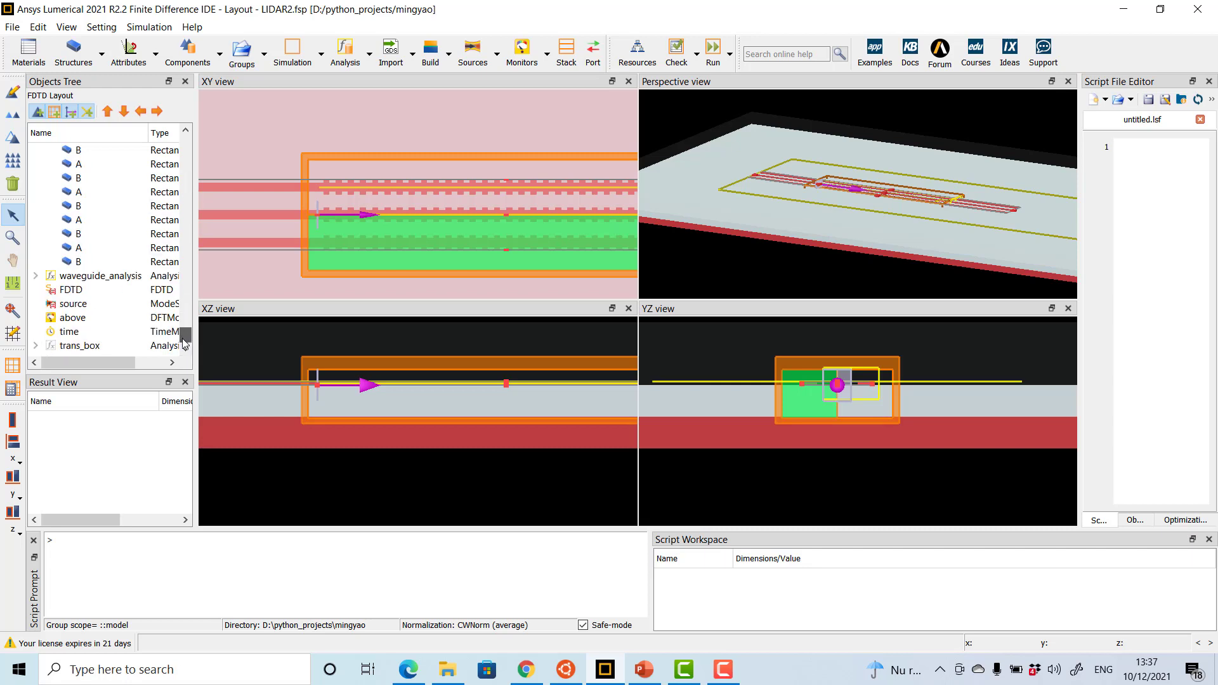
click(73, 320)
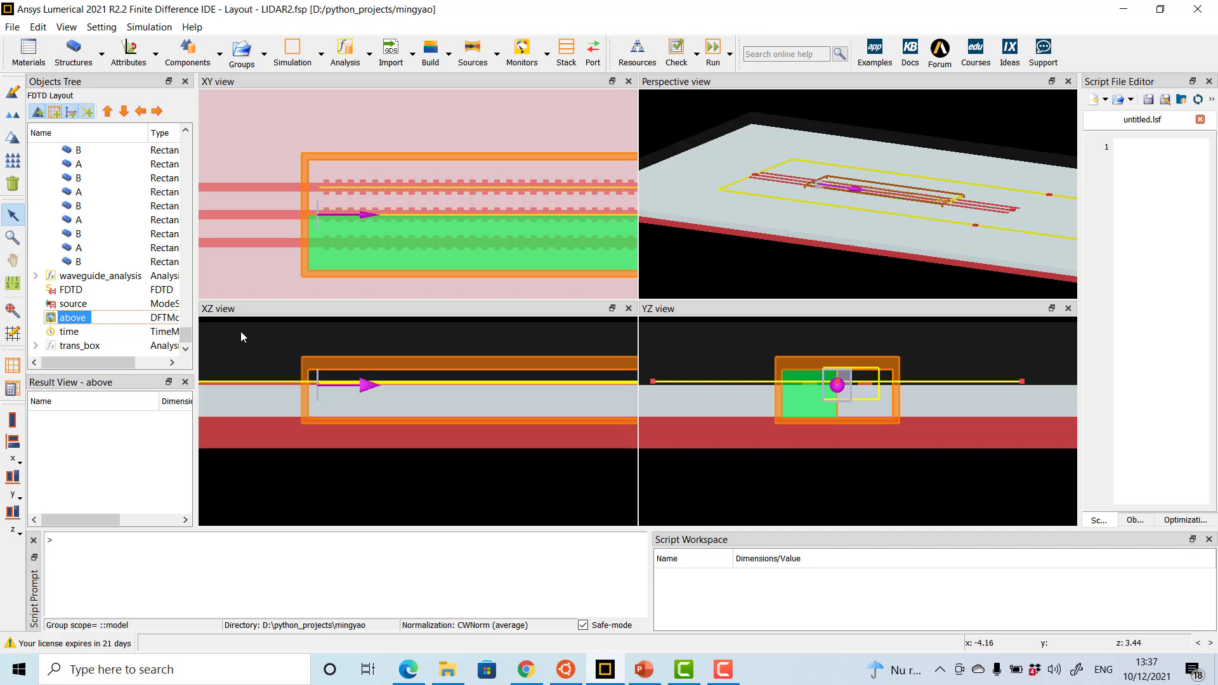
scroll(441, 389, up, 5)
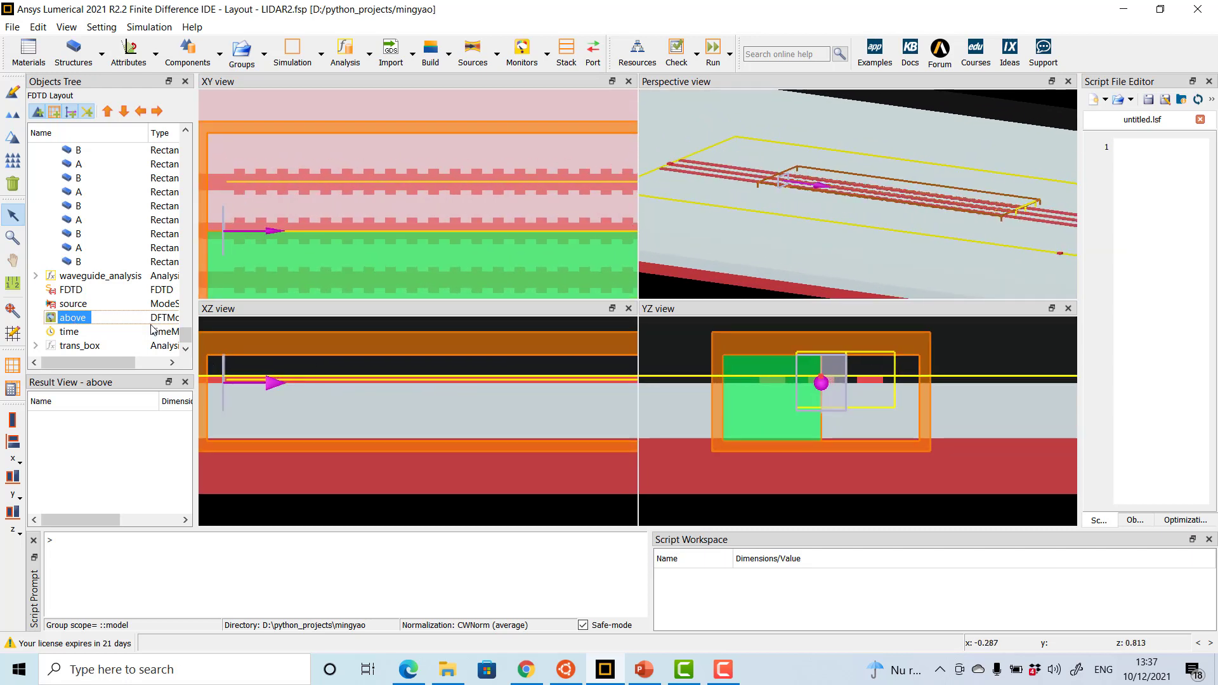
scroll(388, 369, down, 2)
scroll(388, 369, down, 3)
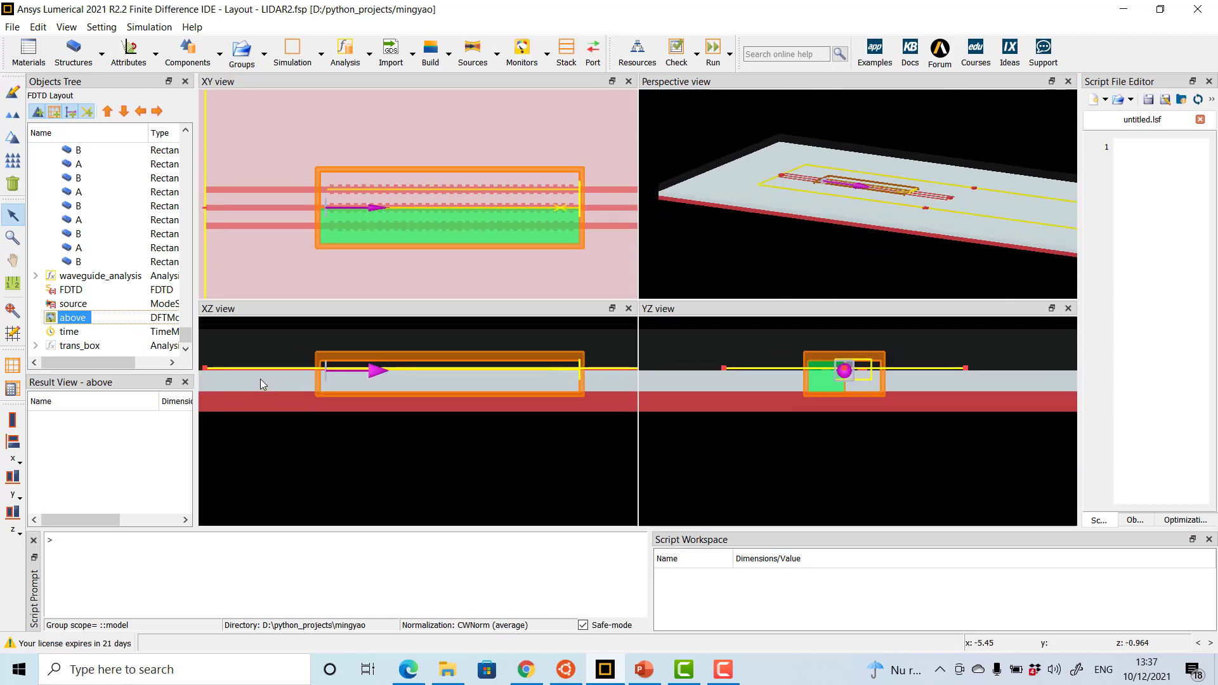
scroll(367, 369, up, 3)
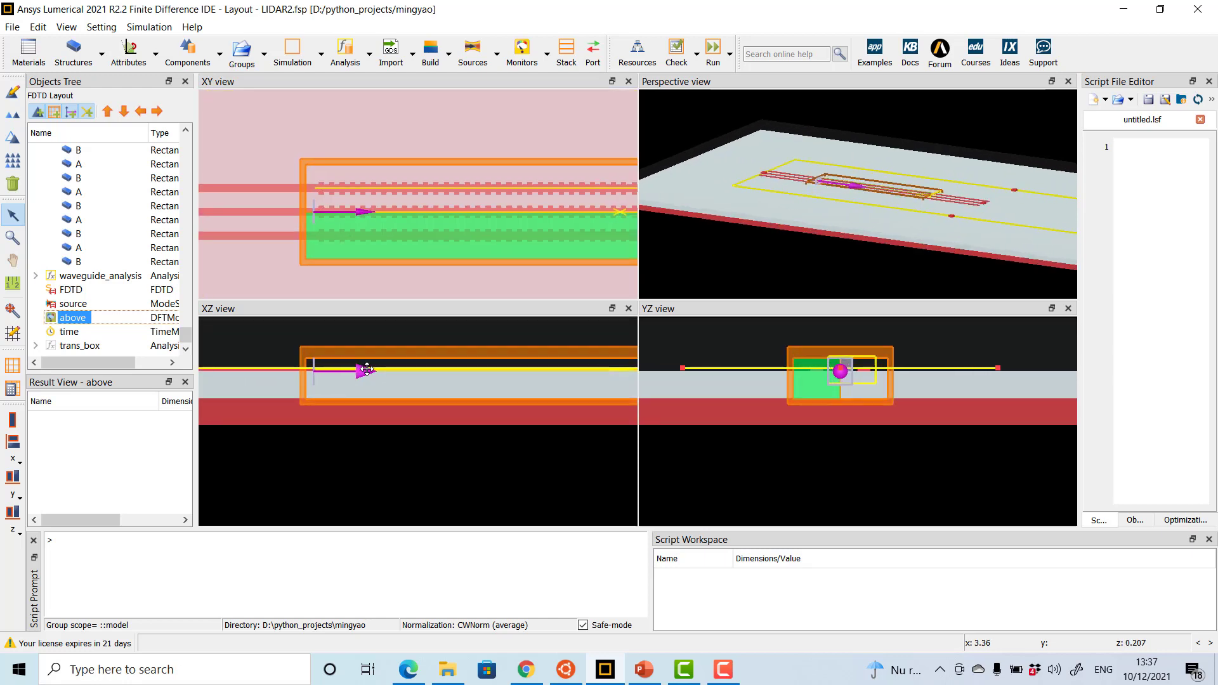
scroll(367, 370, up, 2)
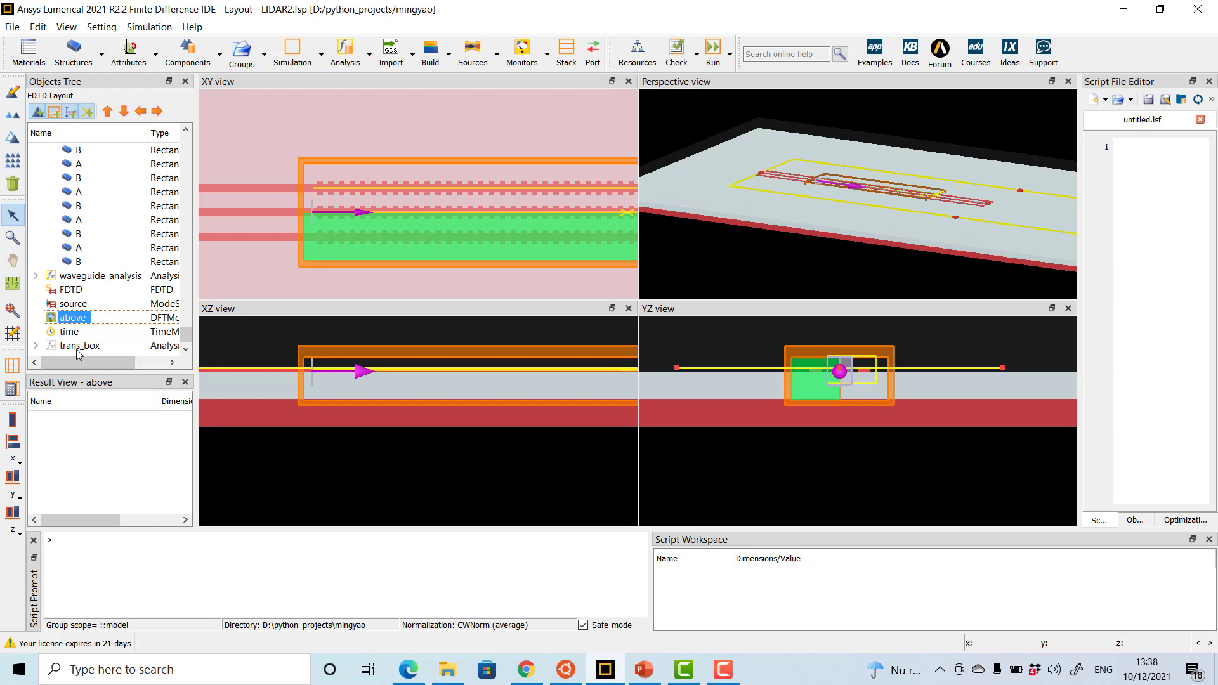
drag(185, 334, 186, 141)
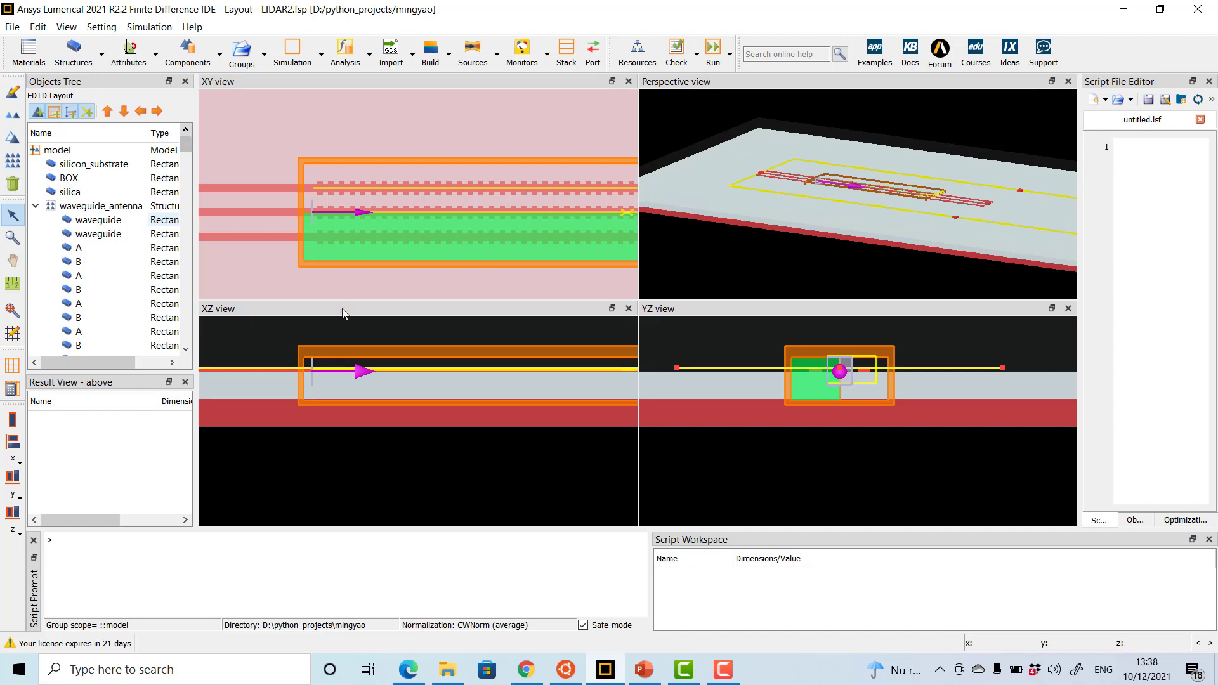
Switch to the LIDAR_Lumerical.pptx presentation in PowerPoint and show slide 10 on the FDTD results.
click(643, 672)
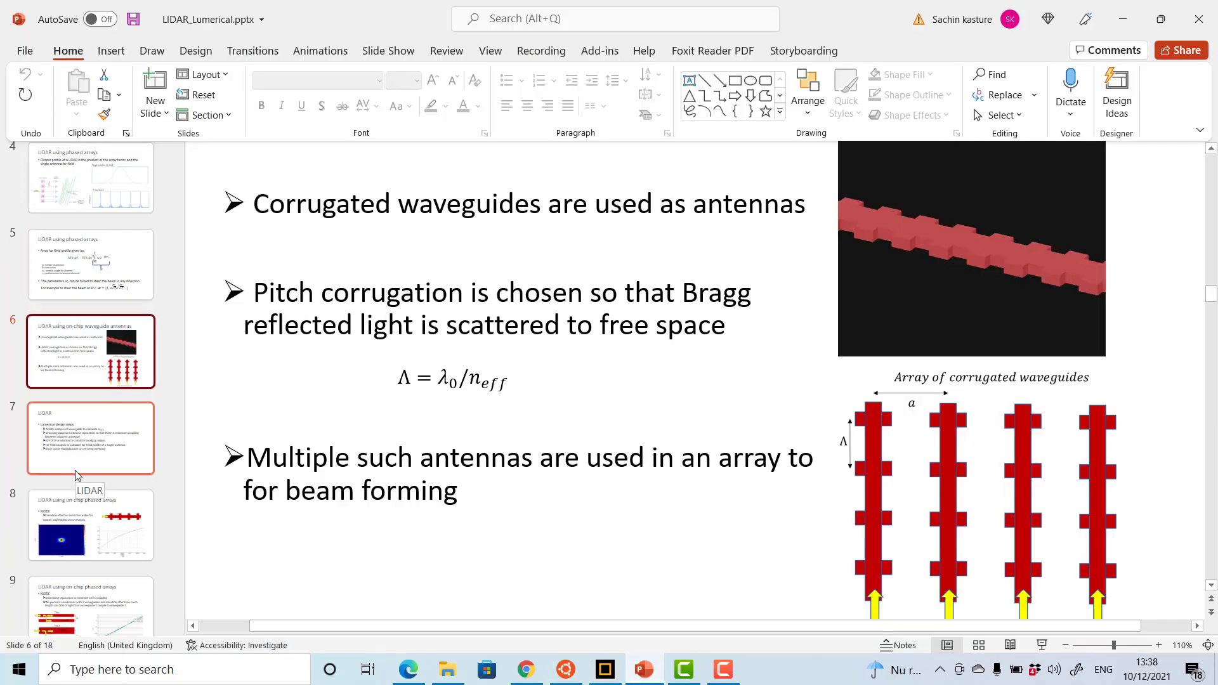
scroll(75, 470, down, 5)
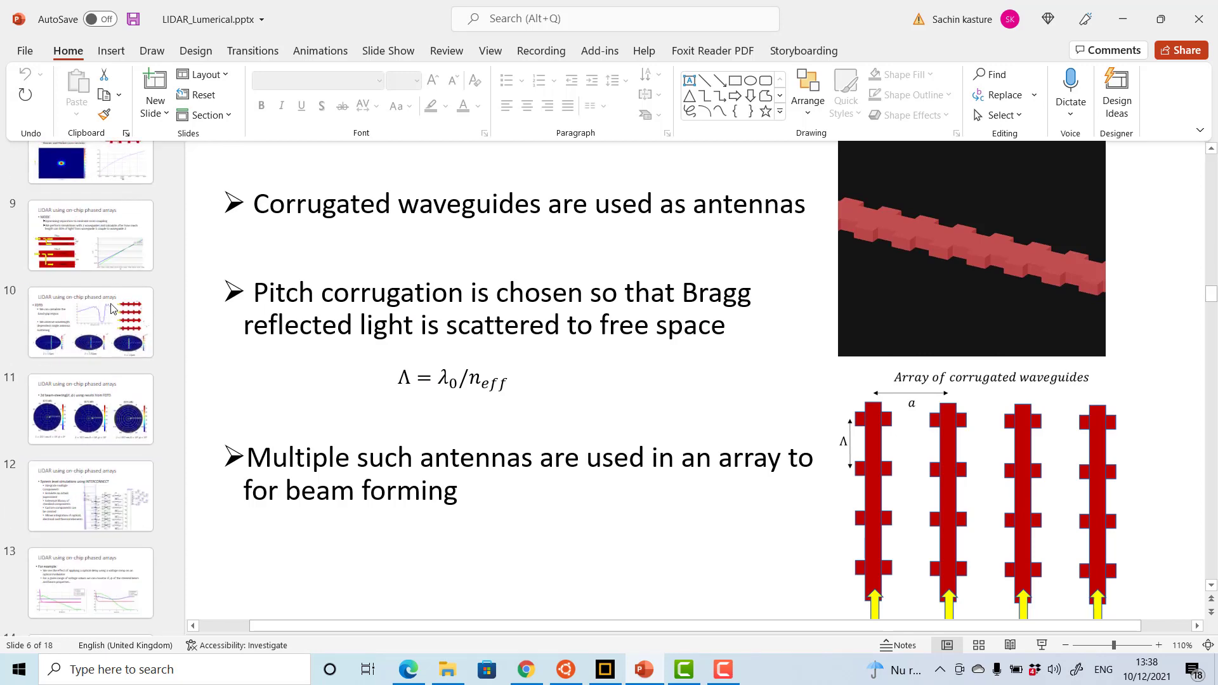
click(111, 309)
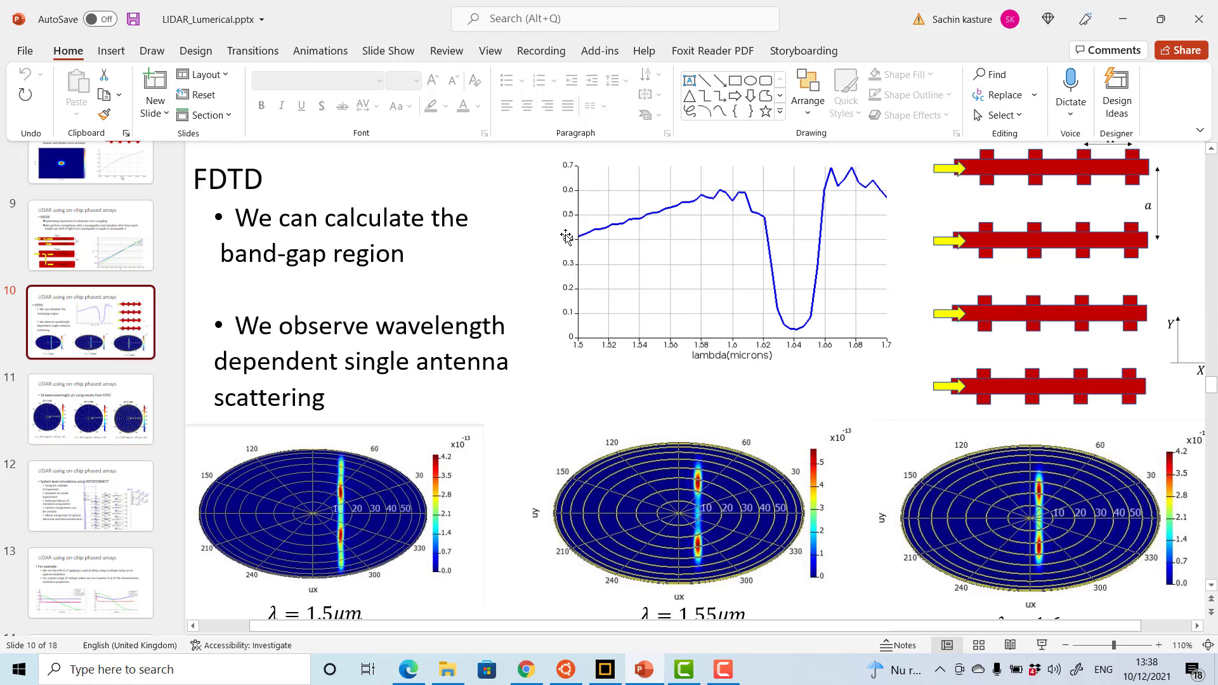
Return to Lumerical to view the full antenna region in the layout, and minimize it to show the FDTD slide again.
click(604, 674)
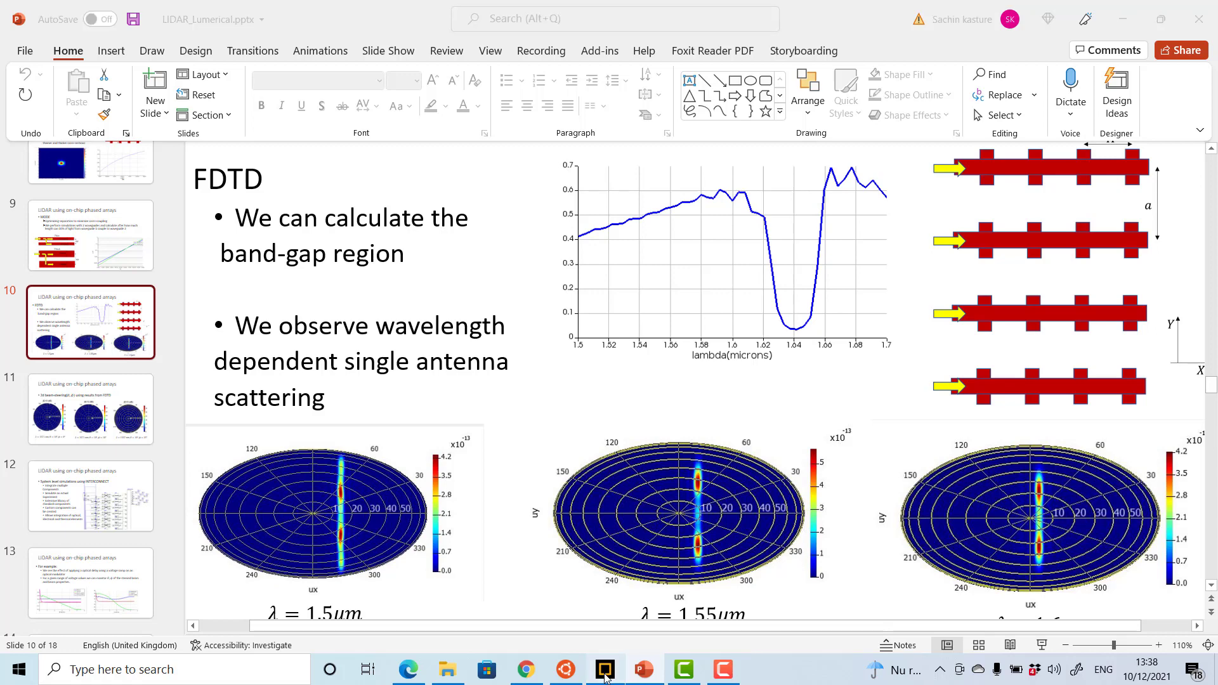
scroll(513, 281, down, 3)
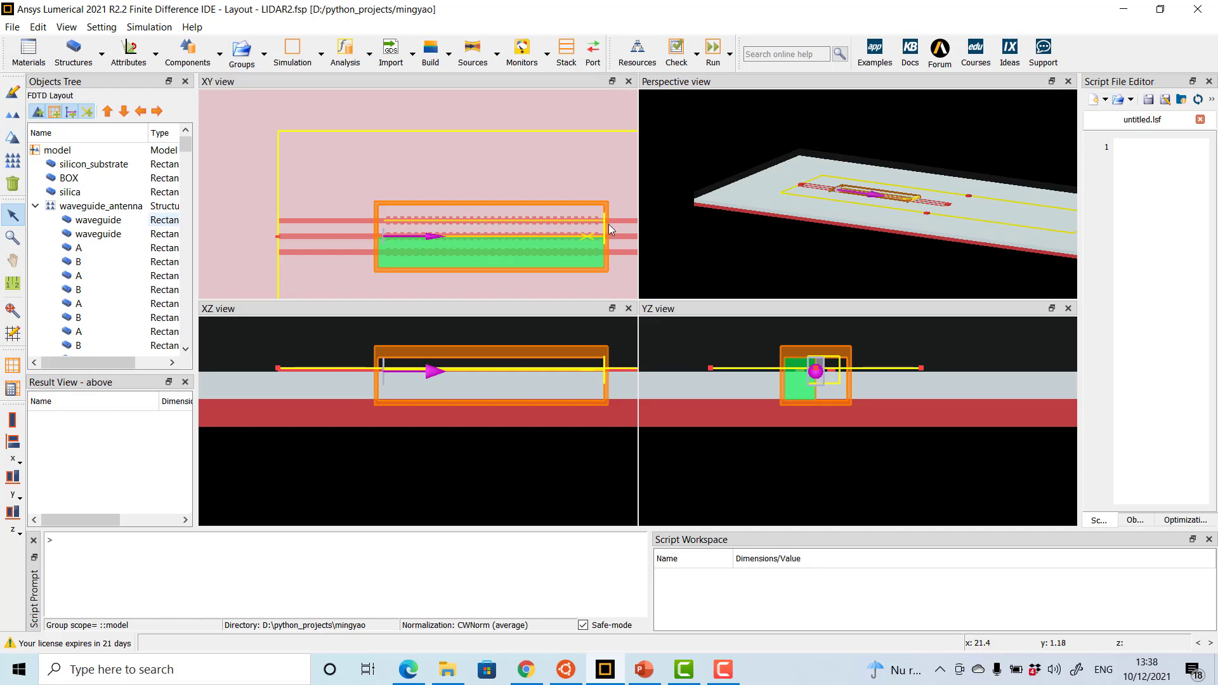
click(1124, 11)
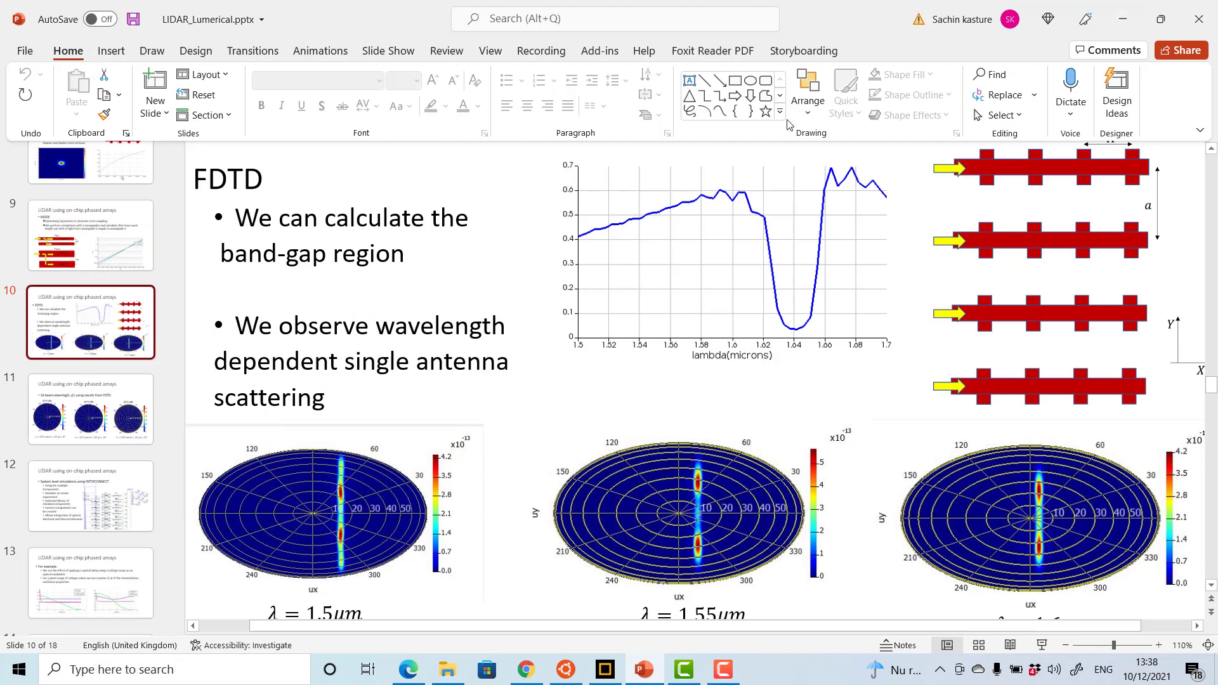